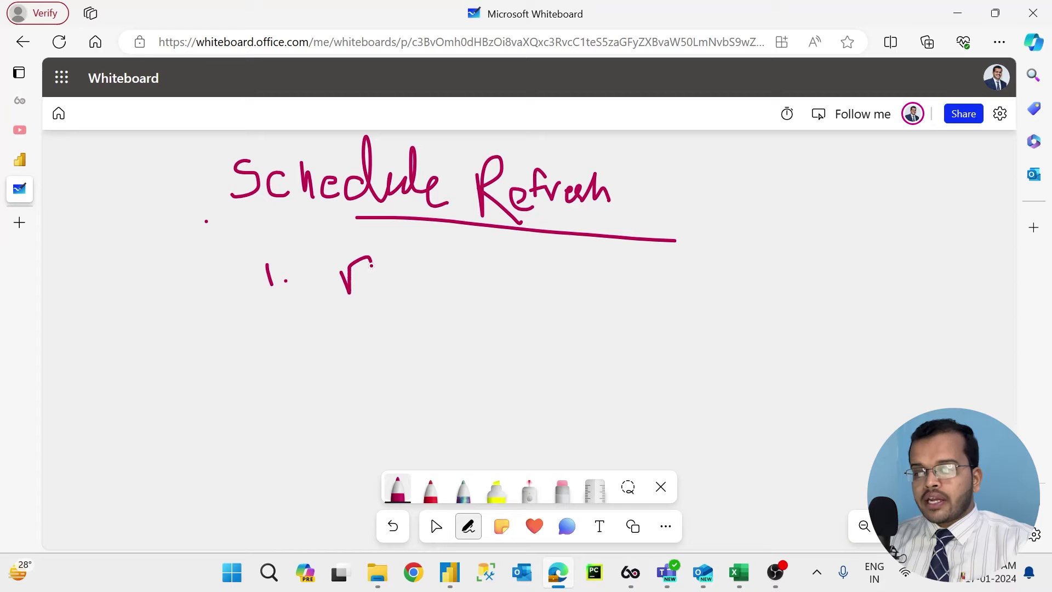
# - Handwrite "Reload" as item 1 under the Schedule Refresh heading, with an arrow pointing to the word "Updated" below it
pyautogui.moveTo(371, 266)
pyautogui.mouseDown()
pyautogui.moveTo(378, 293)
pyautogui.moveTo(386, 274)
pyautogui.moveTo(416, 270)
pyautogui.moveTo(424, 294)
pyautogui.moveTo(450, 276)
pyautogui.moveTo(517, 282)
pyautogui.mouseUp()
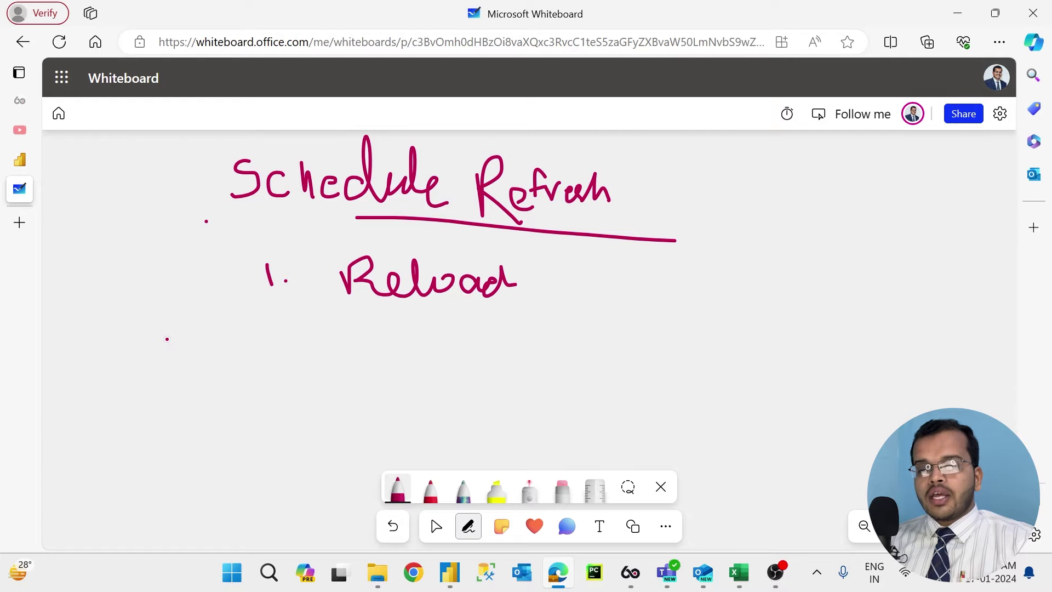
pyautogui.moveTo(159, 349)
pyautogui.mouseDown()
pyautogui.moveTo(294, 361)
pyautogui.moveTo(279, 373)
pyautogui.mouseUp()
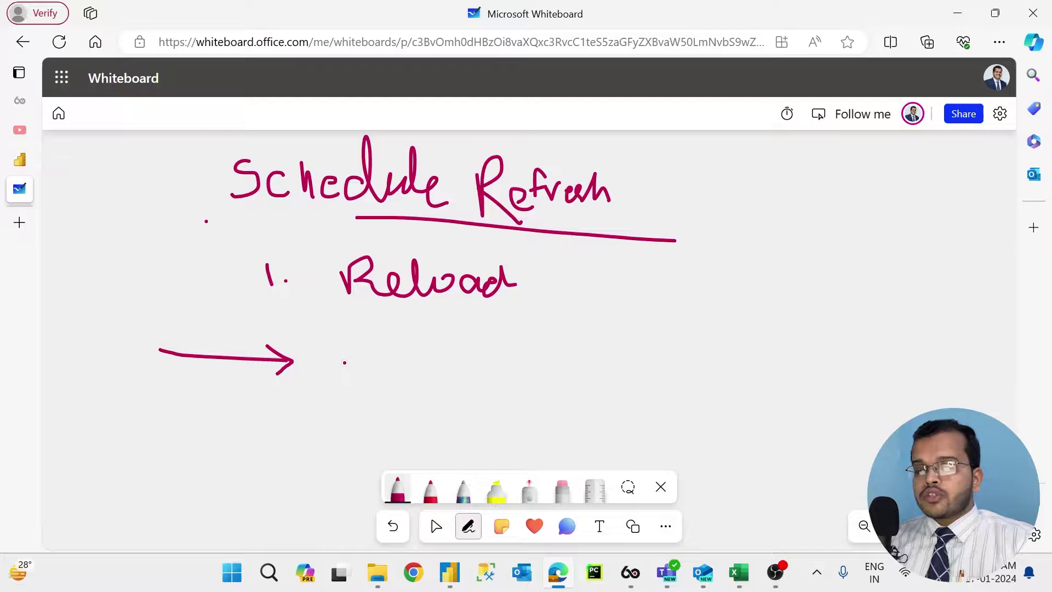
pyautogui.moveTo(323, 338)
pyautogui.mouseDown()
pyautogui.moveTo(330, 366)
pyautogui.moveTo(350, 355)
pyautogui.moveTo(344, 338)
pyautogui.moveTo(367, 384)
pyautogui.moveTo(368, 364)
pyautogui.moveTo(410, 366)
pyautogui.mouseUp()
pyautogui.moveTo(419, 345); pyautogui.dragTo(417, 370)
pyautogui.moveTo(417, 333); pyautogui.dragTo(416, 370)
pyautogui.moveTo(442, 353)
pyautogui.mouseDown()
pyautogui.moveTo(445, 370)
pyautogui.moveTo(507, 362)
pyautogui.mouseUp()
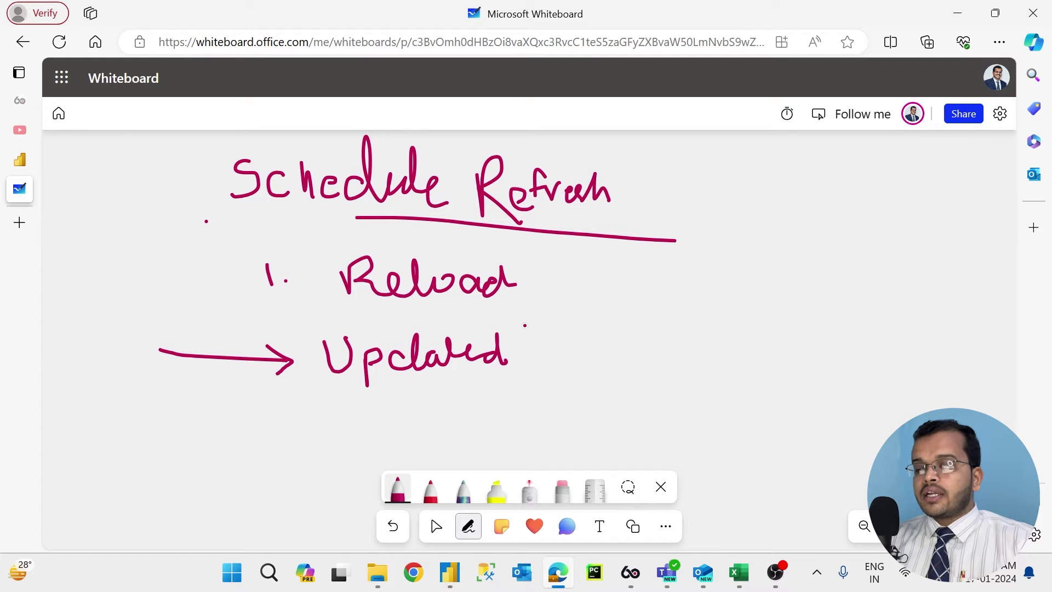
pyautogui.moveTo(450, 344); pyautogui.dragTo(459, 342)
# - Handwrite "1. Client" beside the Reload item using the multicoloured pen
pyautogui.click(463, 488)
pyautogui.moveTo(729, 226); pyautogui.dragTo(726, 269)
pyautogui.click(738, 256)
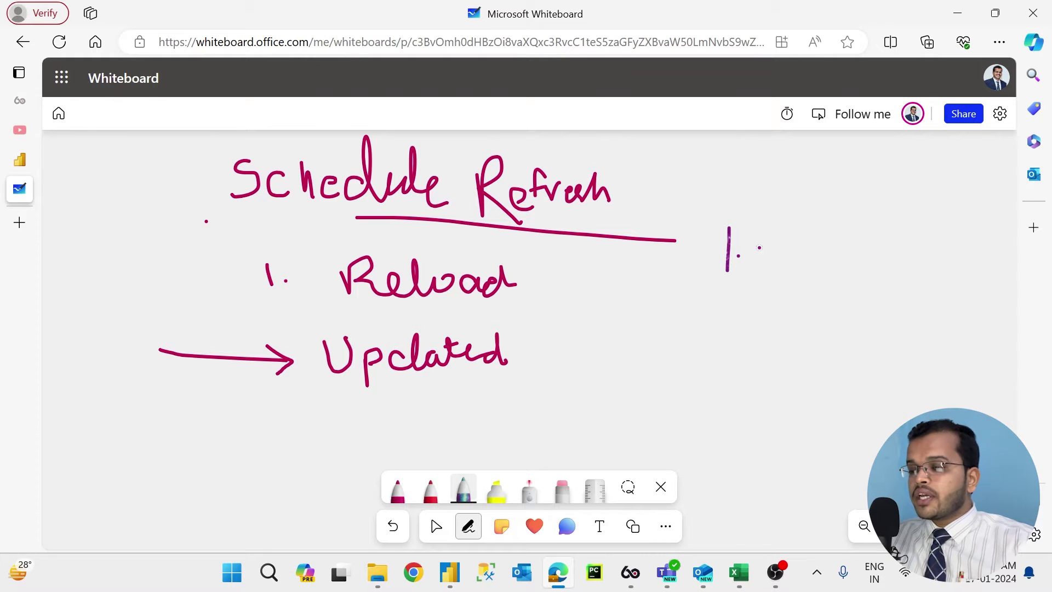
pyautogui.moveTo(810, 220)
pyautogui.mouseDown()
pyautogui.moveTo(823, 255)
pyautogui.moveTo(840, 249)
pyautogui.moveTo(849, 262)
pyautogui.moveTo(879, 213)
pyautogui.moveTo(880, 239)
pyautogui.moveTo(891, 223)
pyautogui.moveTo(847, 230)
pyautogui.mouseUp()
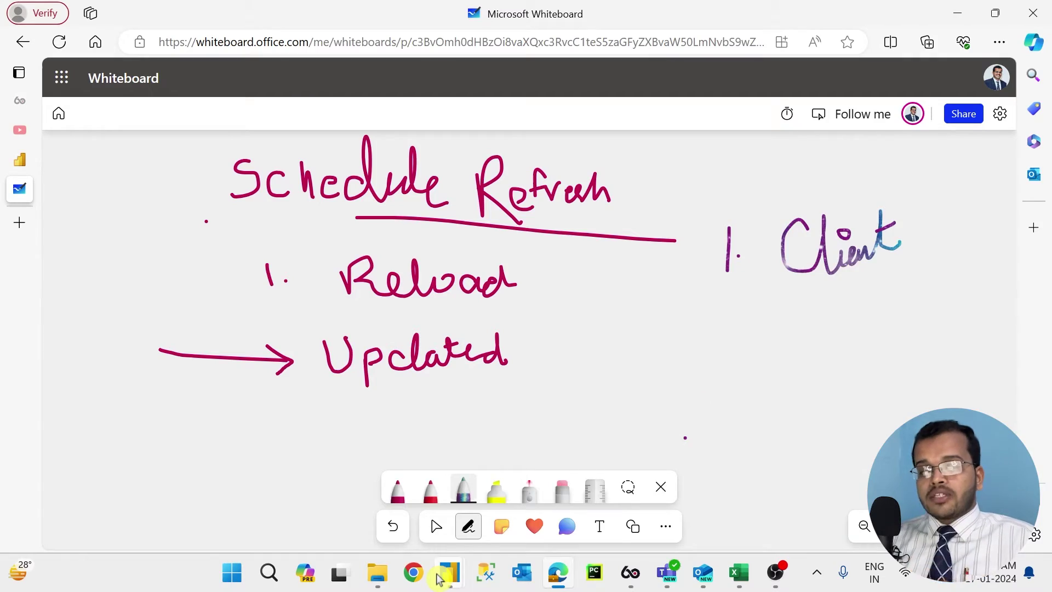
# - Switch to Power BI Desktop to view the sample report, and return to the whiteboard
pyautogui.moveTo(440, 579)
pyautogui.click(479, 524)
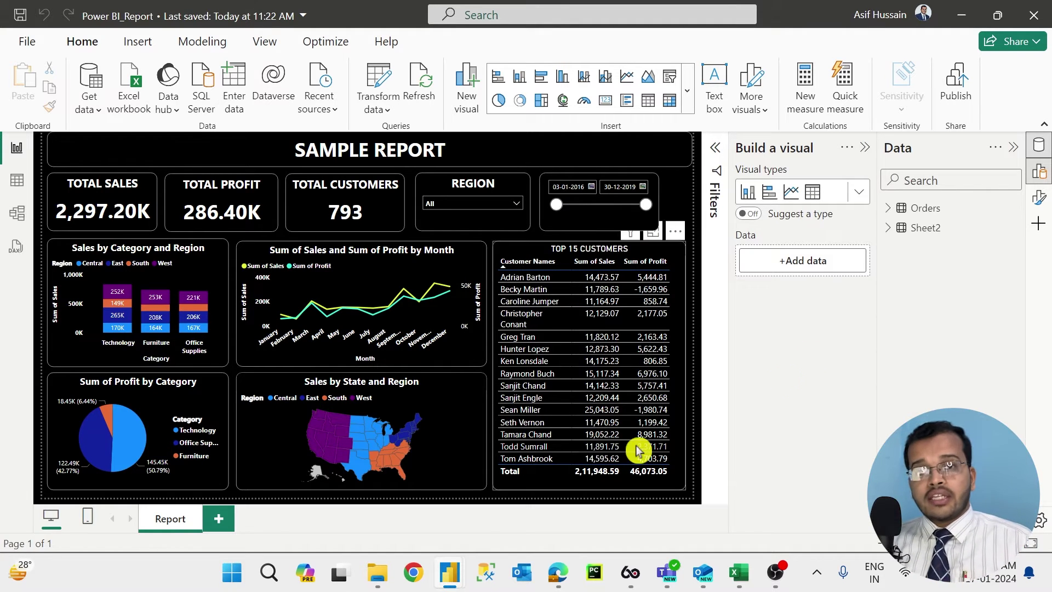
pyautogui.moveTo(557, 572)
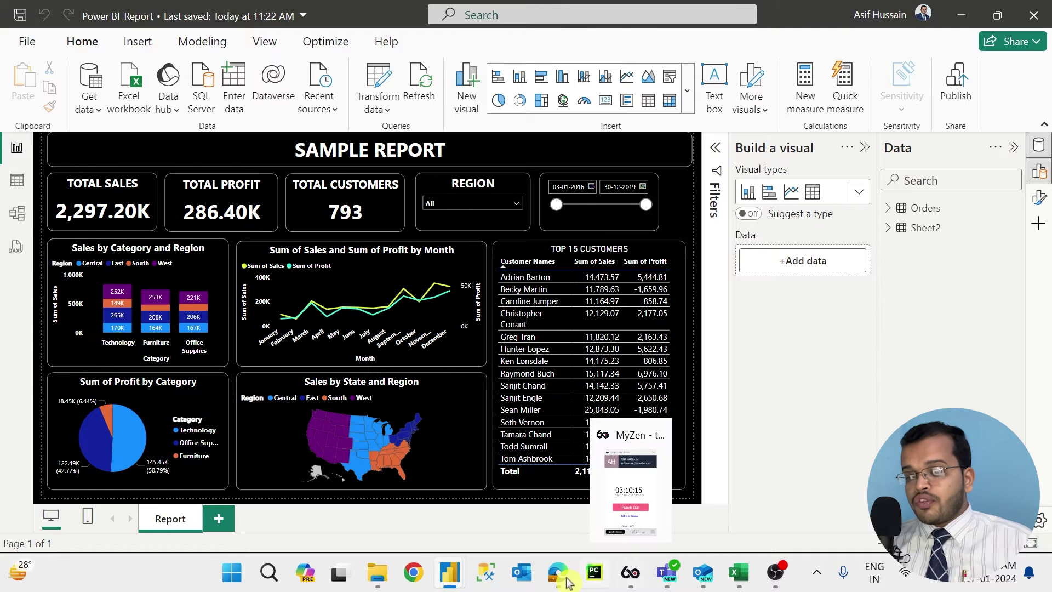
pyautogui.click(636, 465)
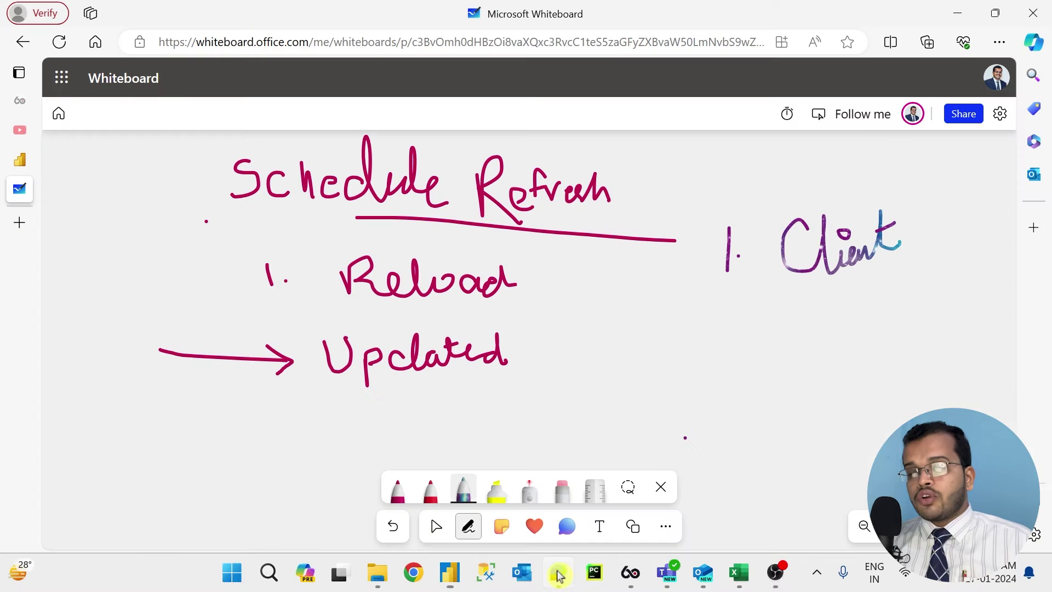
# - Add a text note below "Client" reading "GATEWAY CONNECTION", followed by a second line starting with "1."
pyautogui.click(599, 526)
pyautogui.write('GATEWAY CONNE')
pyautogui.write('CTION')
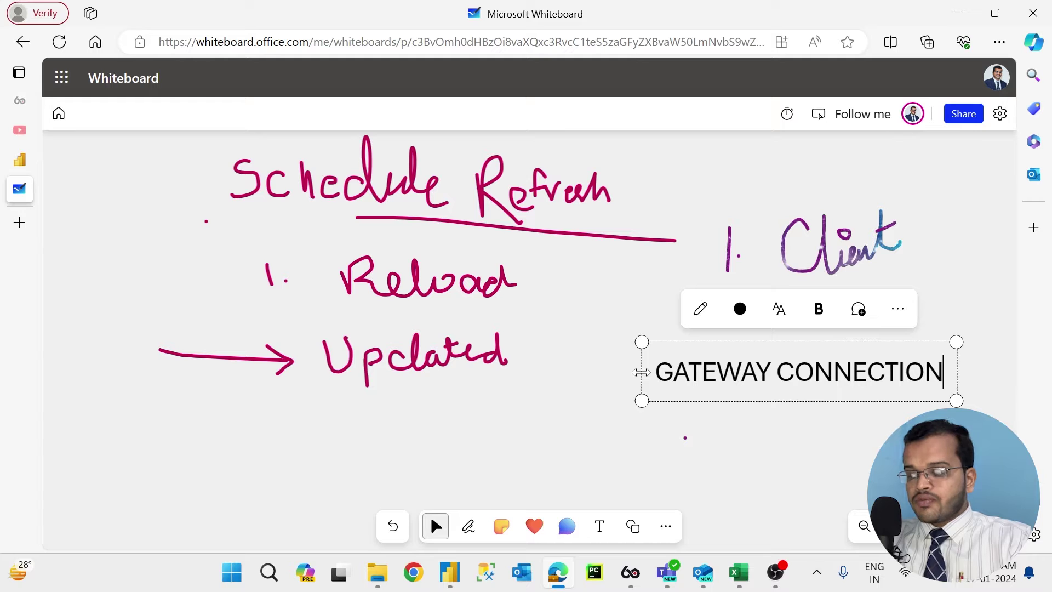
pyautogui.press('Return')
pyautogui.write('1.')
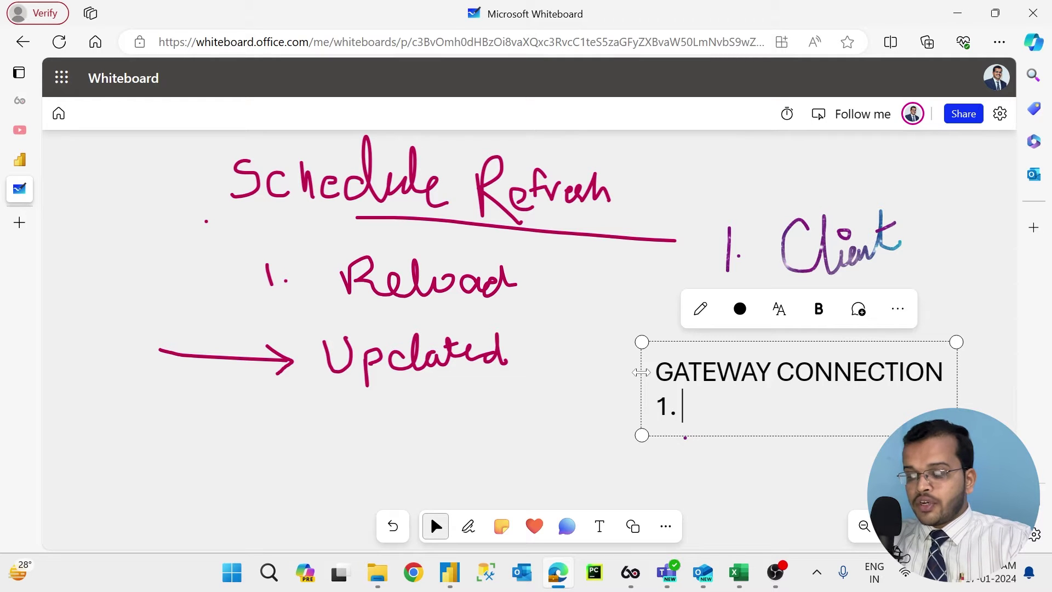
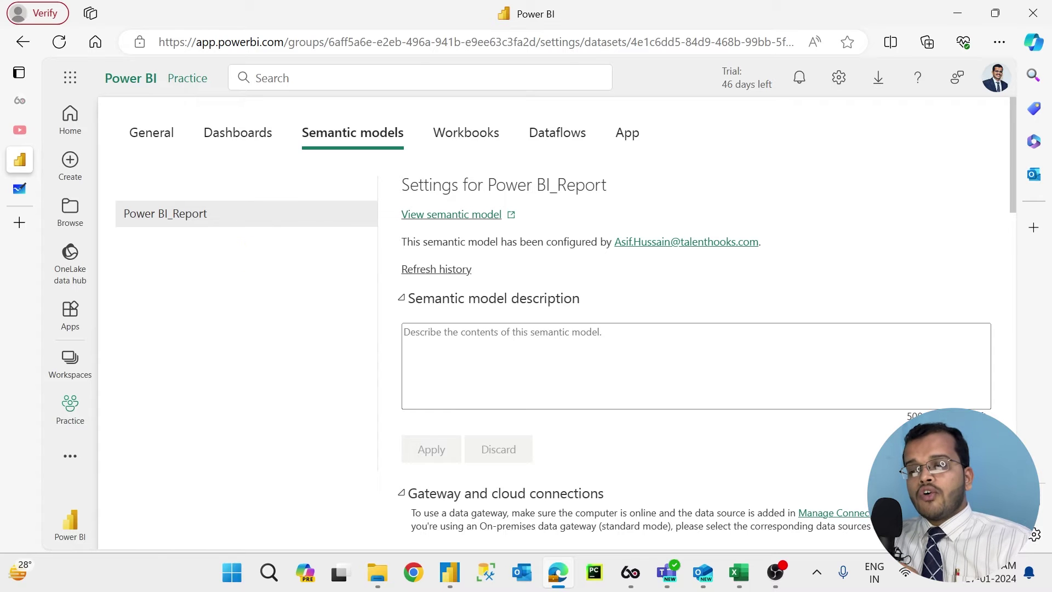
# - Review the gateway connections in the Power BI_Report semantic model settings and turn on its refresh schedule
pyautogui.scroll(-8, 438, 208)
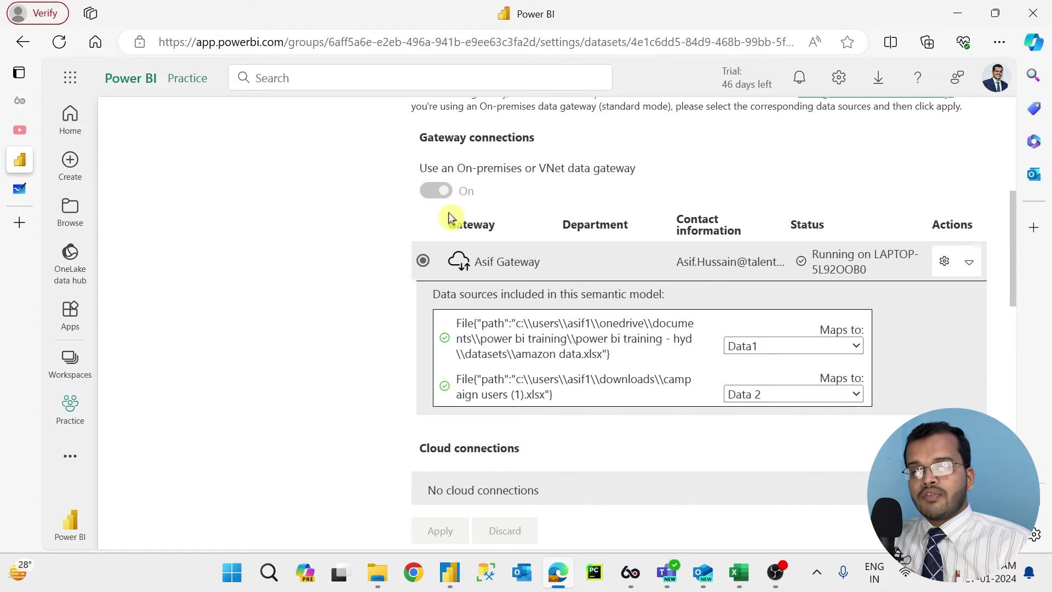
pyautogui.scroll(2, 452, 215)
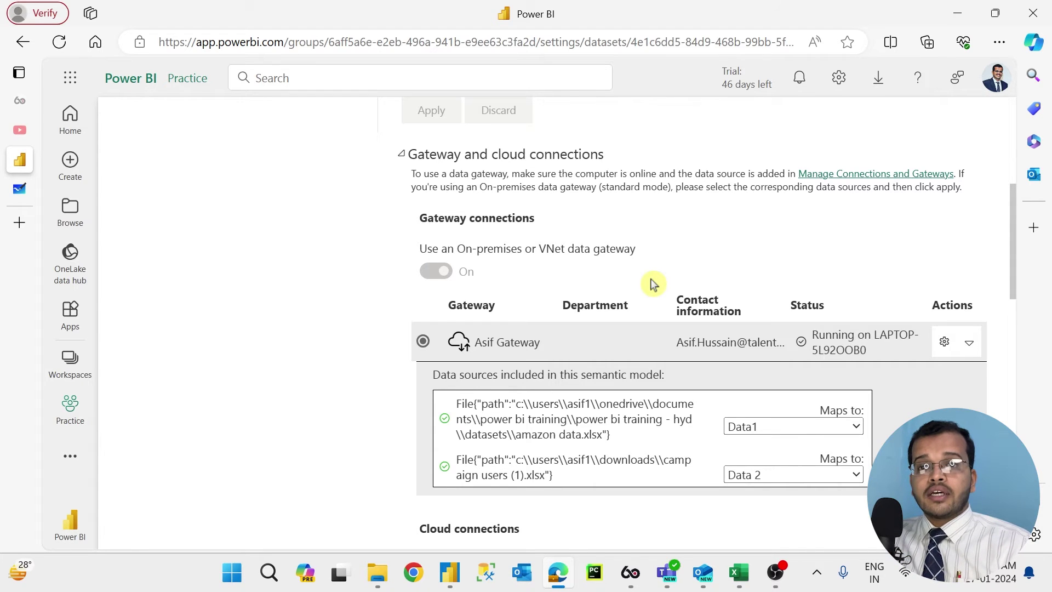
pyautogui.scroll(-5, 653, 283)
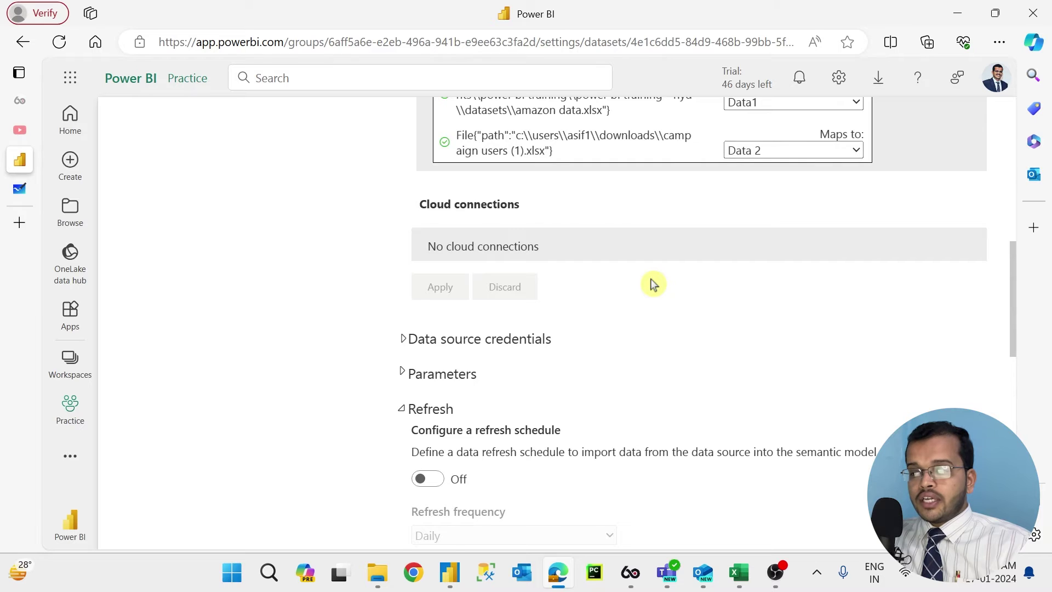
pyautogui.scroll(-3, 653, 283)
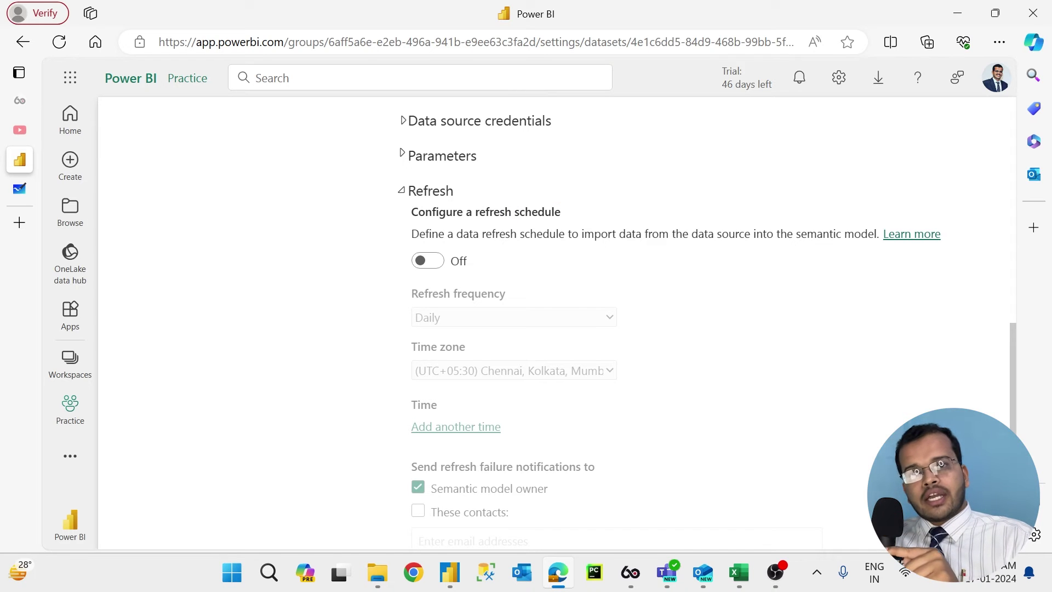
pyautogui.click(434, 263)
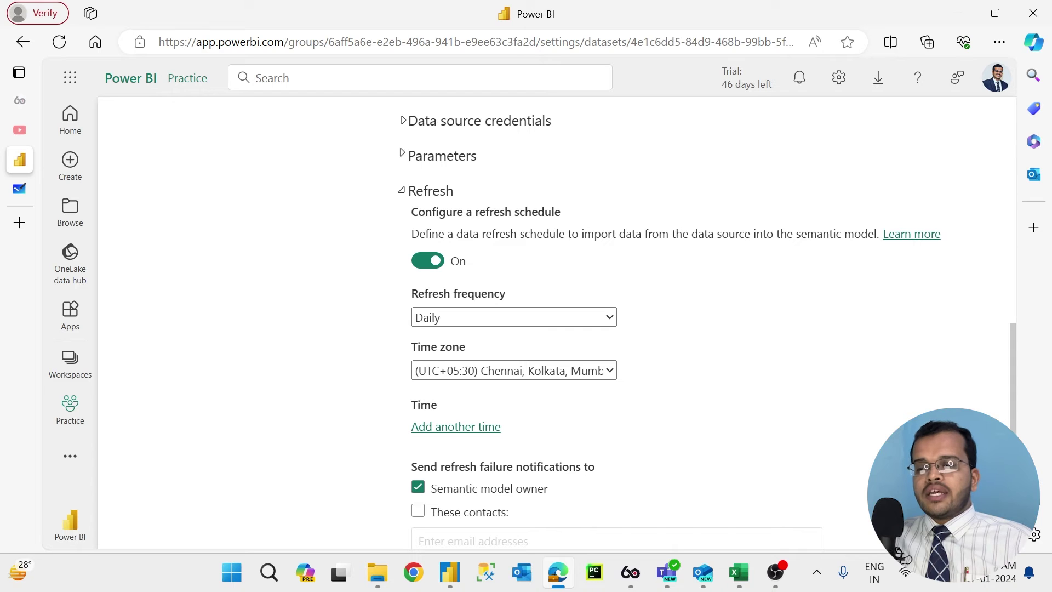
# - Set the refresh frequency to Weekly and look through the available time zones
pyautogui.scroll(-1, 479, 293)
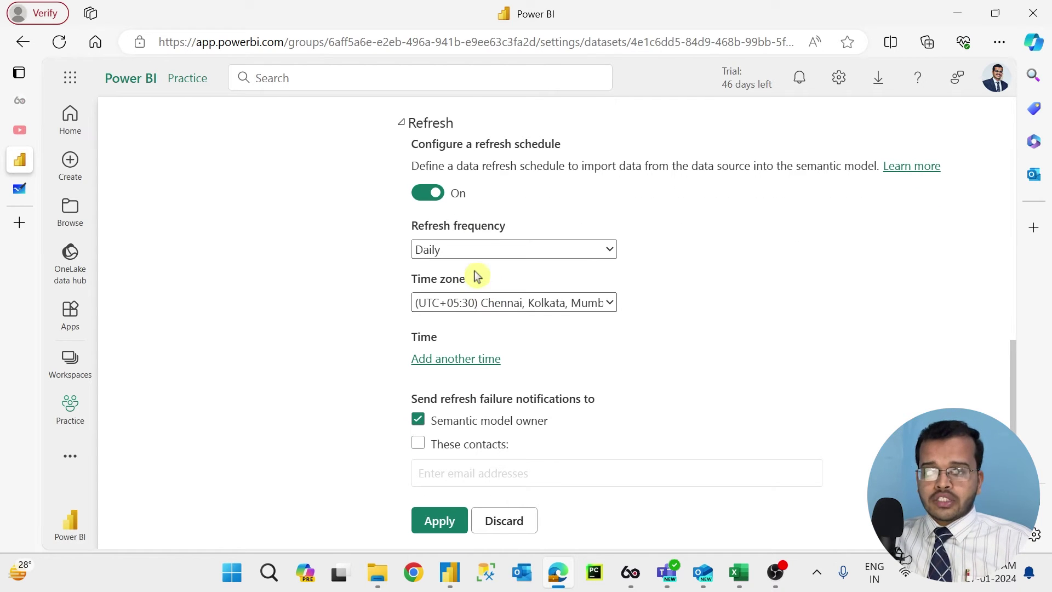
pyautogui.click(480, 251)
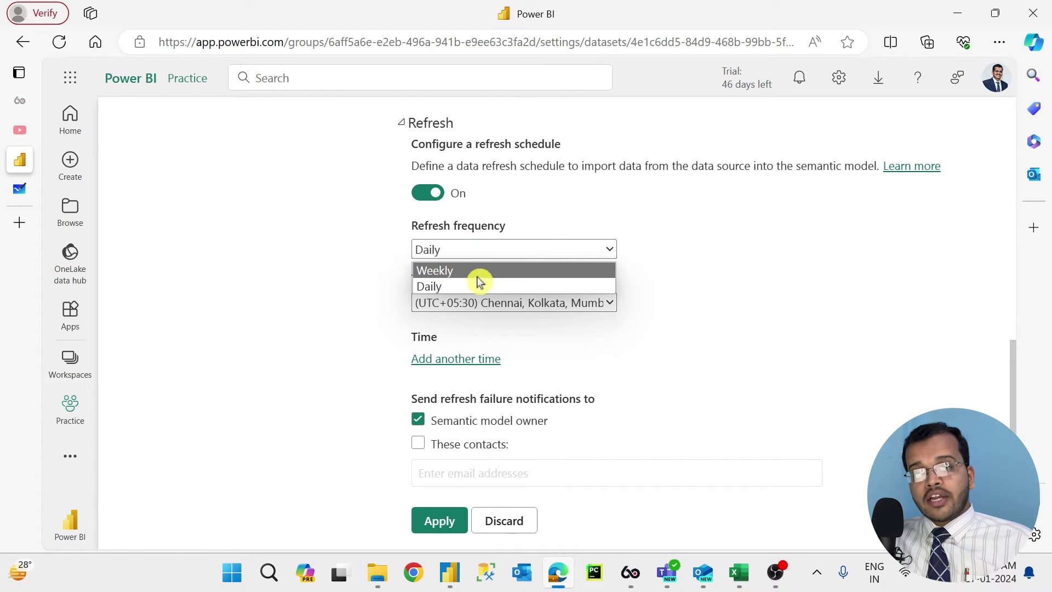
pyautogui.click(479, 271)
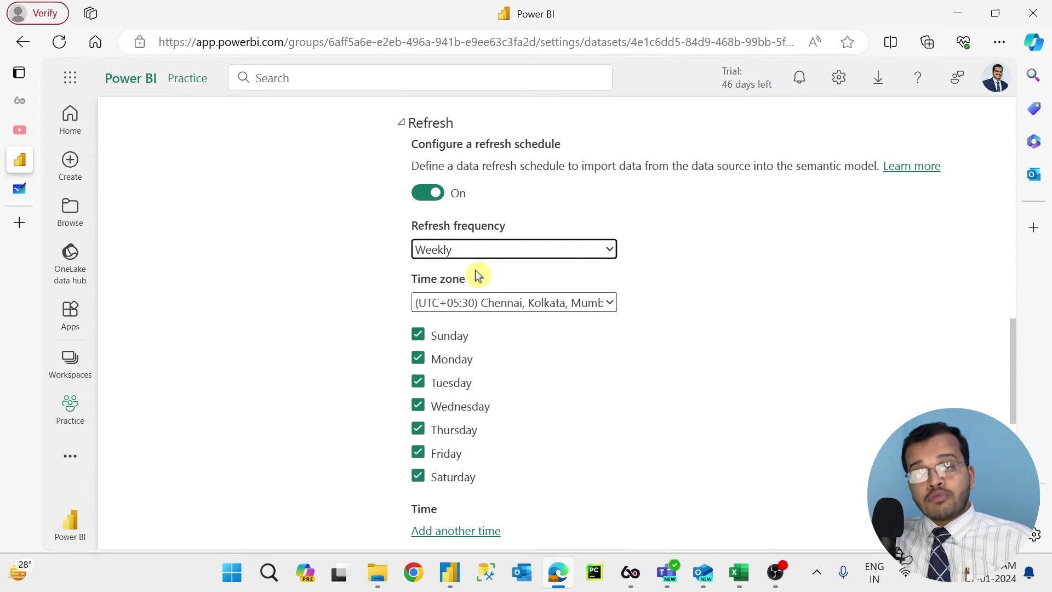
pyautogui.click(527, 306)
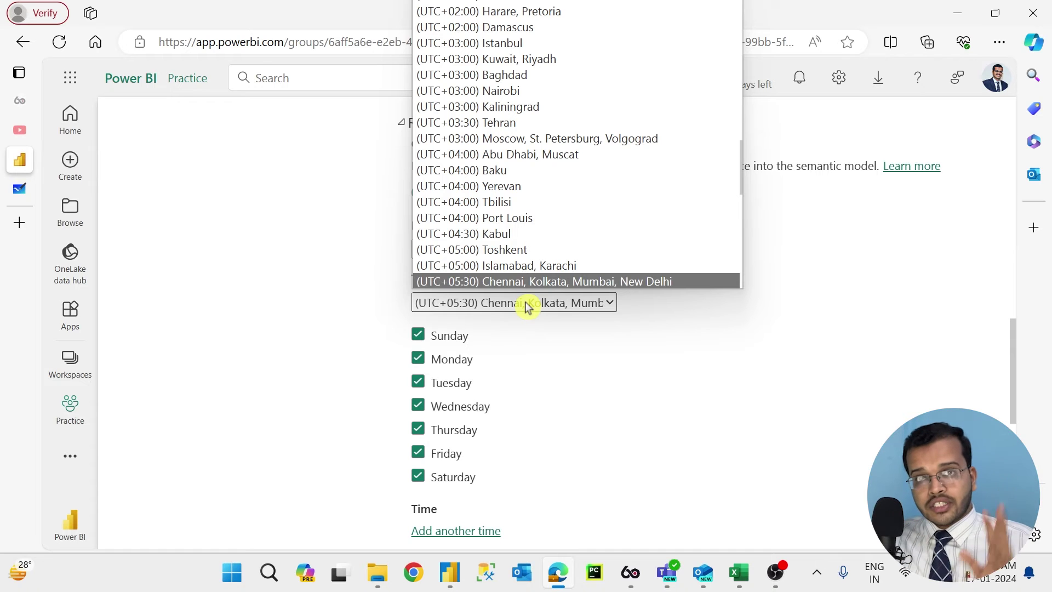
pyautogui.click(527, 306)
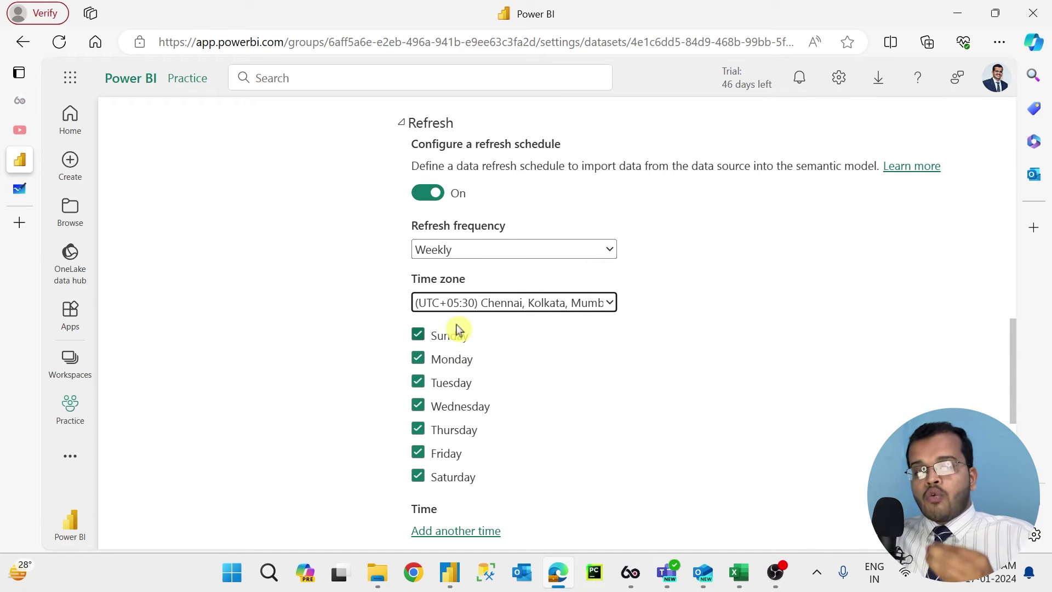
# - Add a refresh time of 1:00 AM to the refresh schedule
pyautogui.scroll(-1, 459, 329)
pyautogui.scroll(-5, 459, 329)
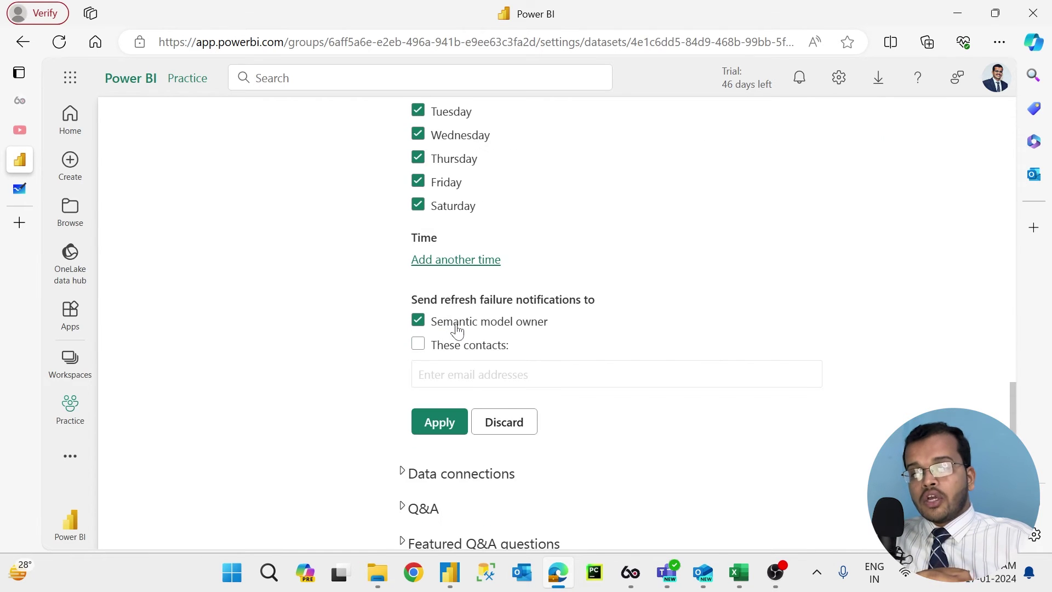
pyautogui.click(469, 261)
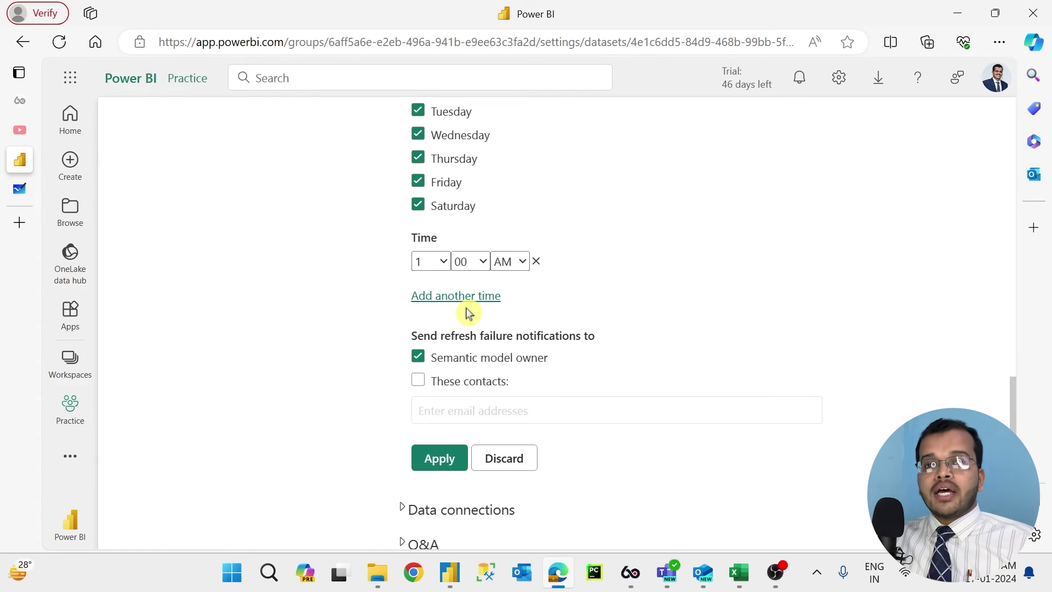
# - Set the refresh frequency to Daily
pyautogui.scroll(5, 469, 296)
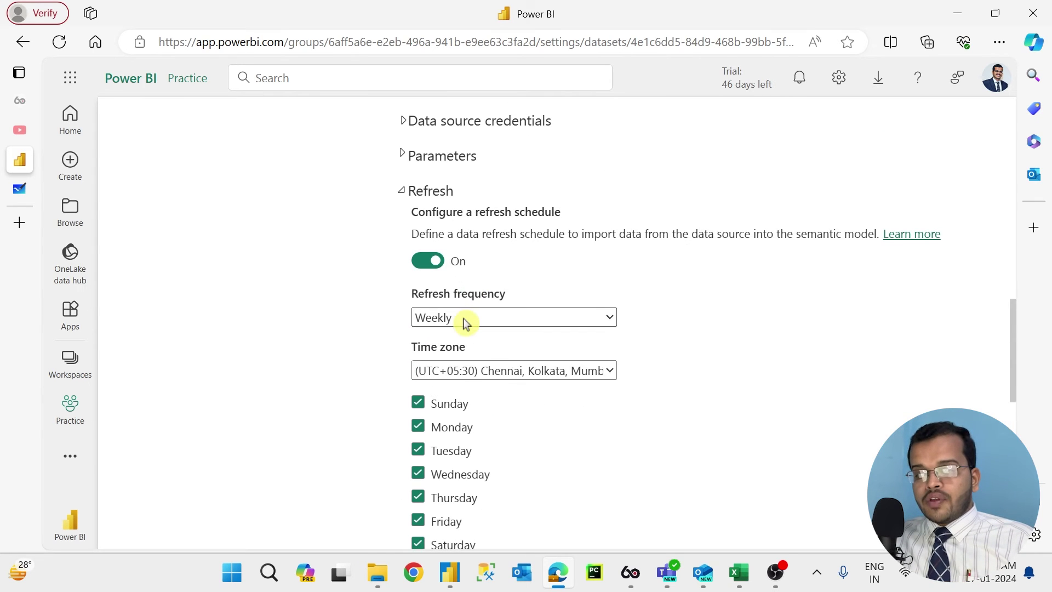
pyautogui.click(466, 319)
pyautogui.click(452, 355)
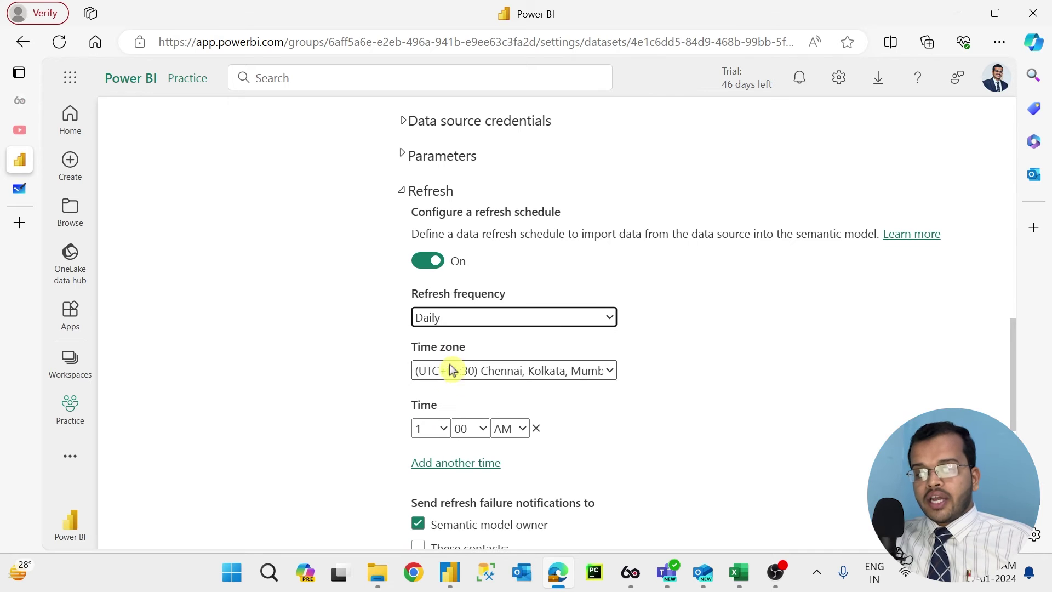
# - Add a second refresh time to the daily schedule and set its hour to 10
pyautogui.scroll(-1, 451, 368)
pyautogui.scroll(-1, 450, 367)
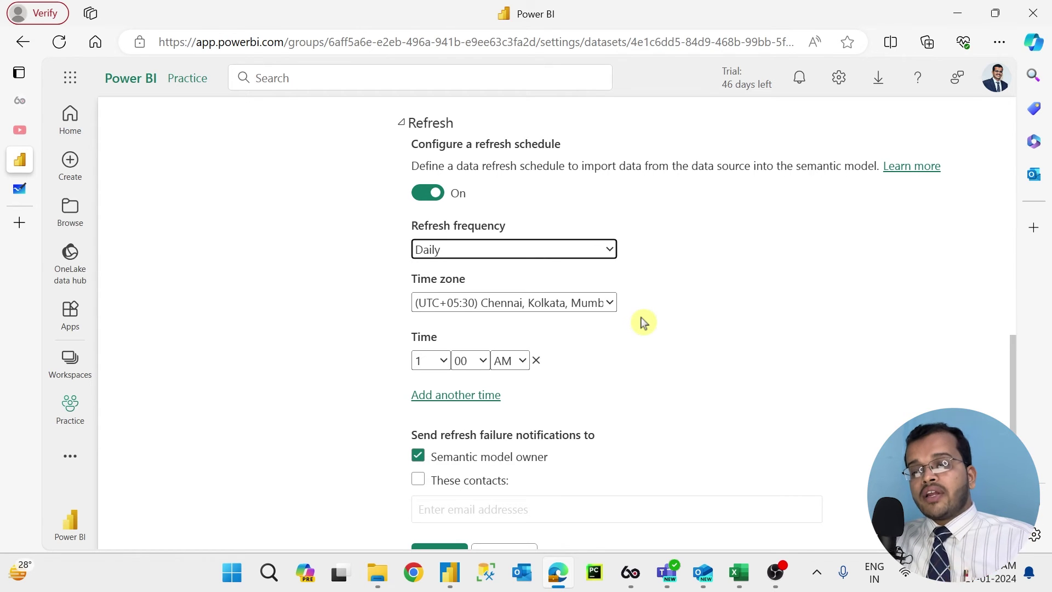
pyautogui.click(459, 396)
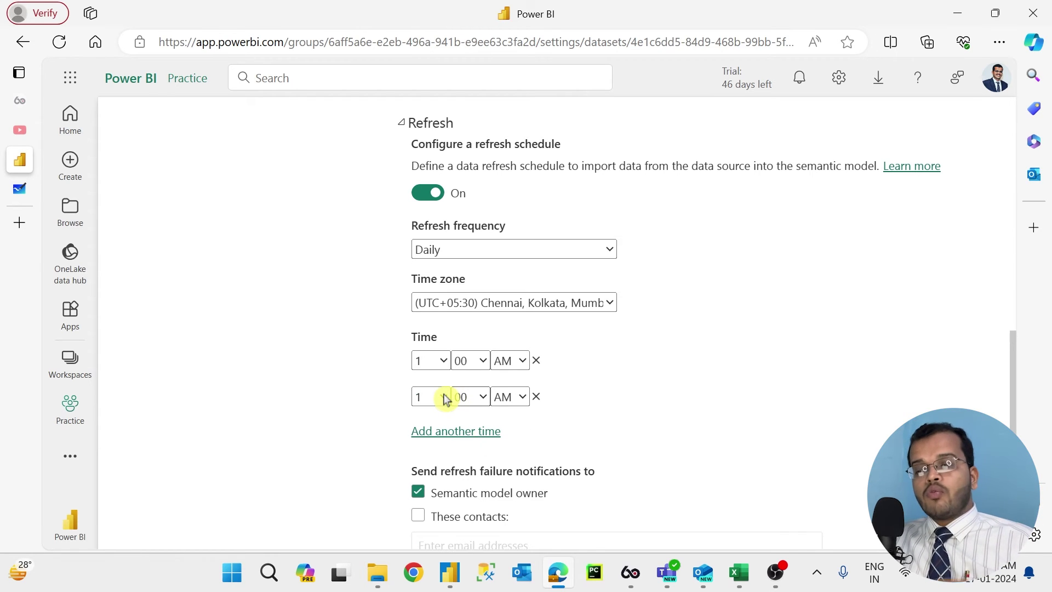
pyautogui.click(444, 398)
pyautogui.click(435, 341)
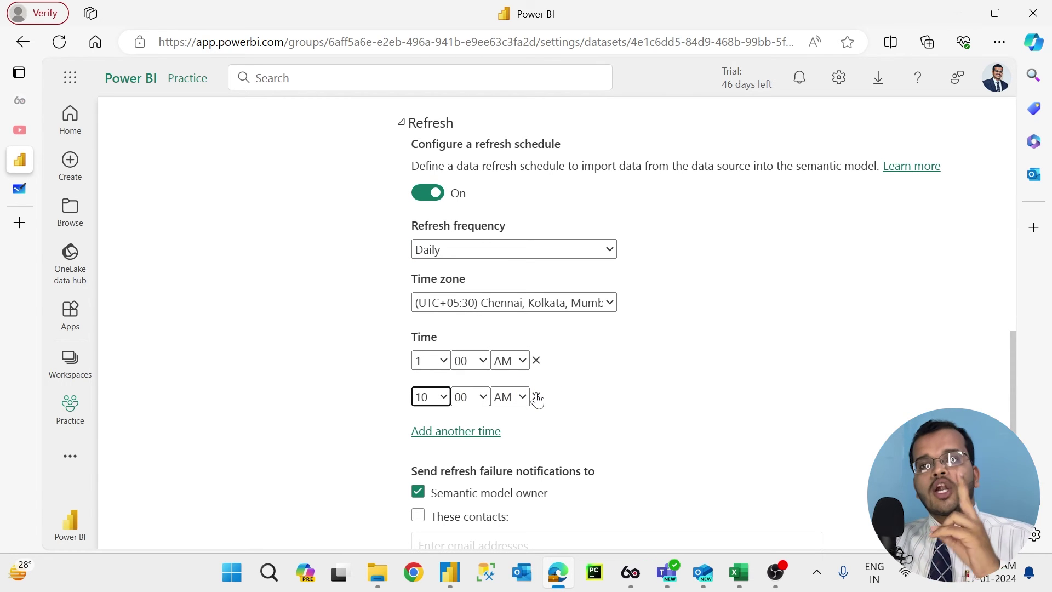
# - Examine the minute and AM/PM options offered for the scheduled refresh times
pyautogui.click(470, 397)
pyautogui.click(476, 402)
pyautogui.click(478, 361)
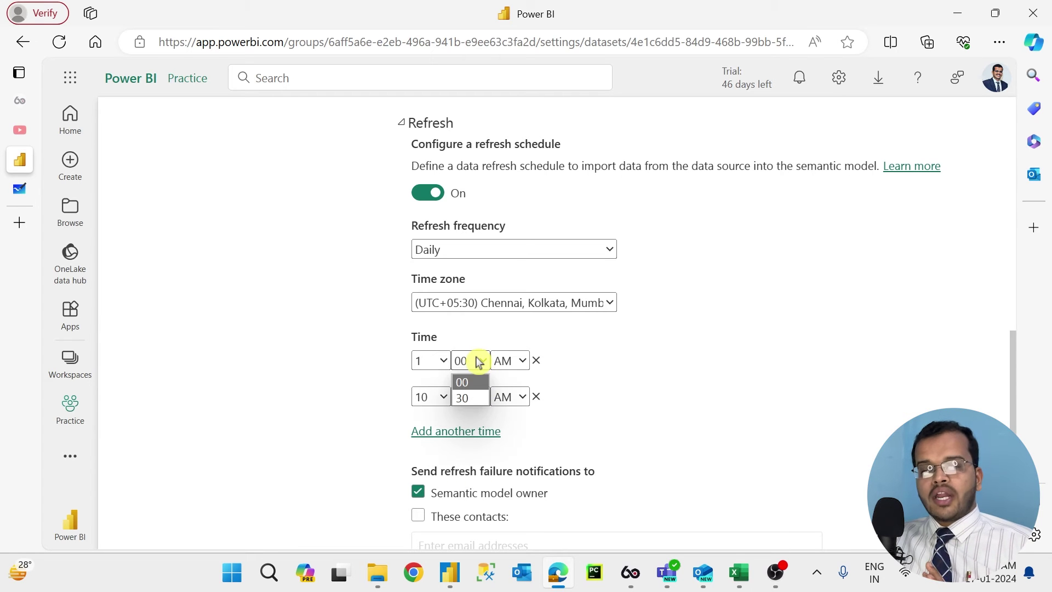
pyautogui.click(478, 361)
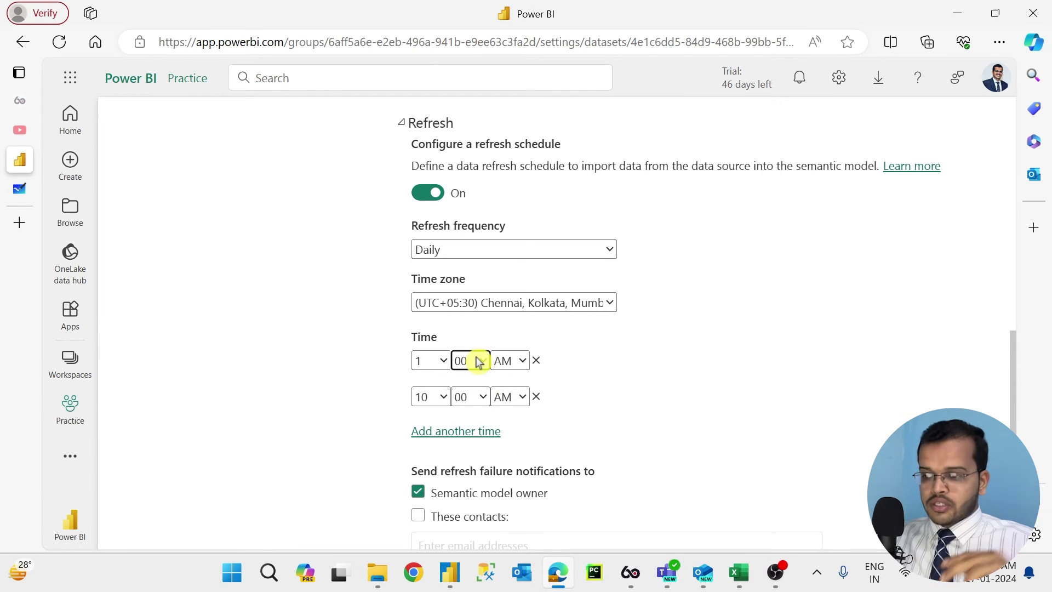
pyautogui.click(520, 362)
pyautogui.click(519, 361)
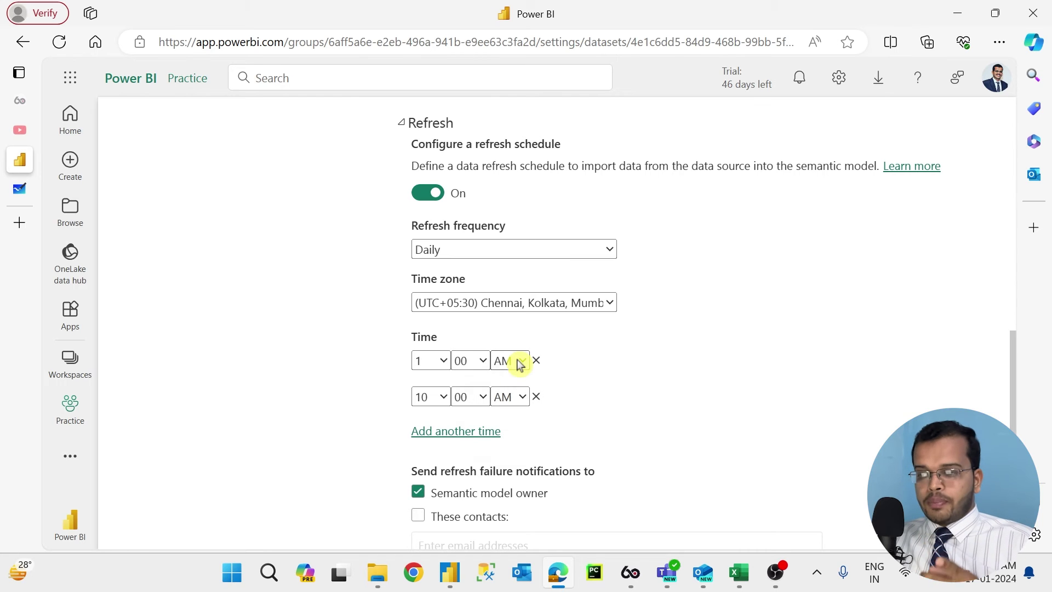
# - Set the second refresh time to PM
pyautogui.click(505, 398)
pyautogui.click(505, 398)
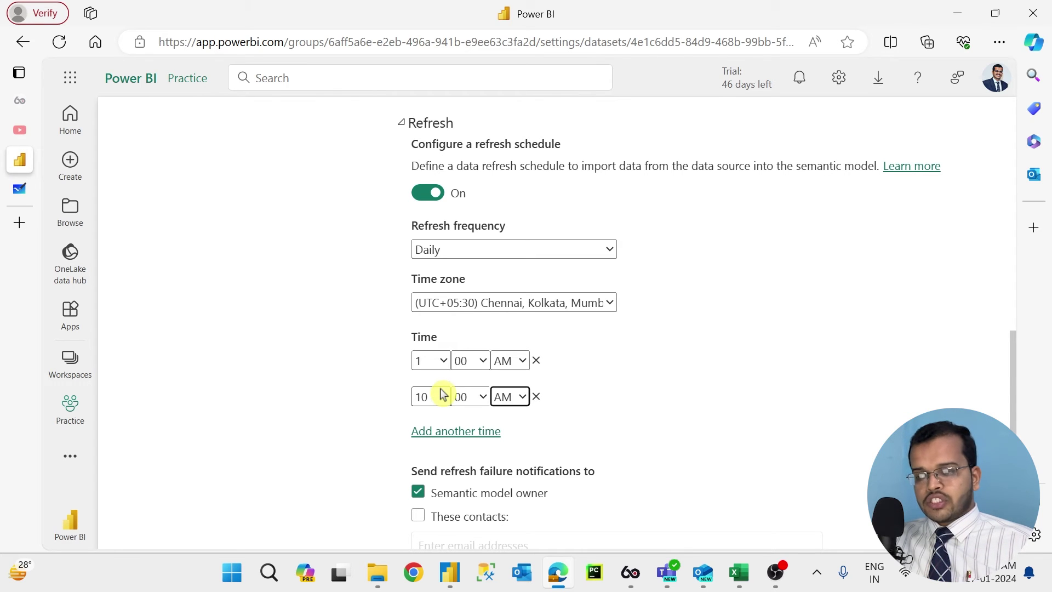
pyautogui.click(503, 397)
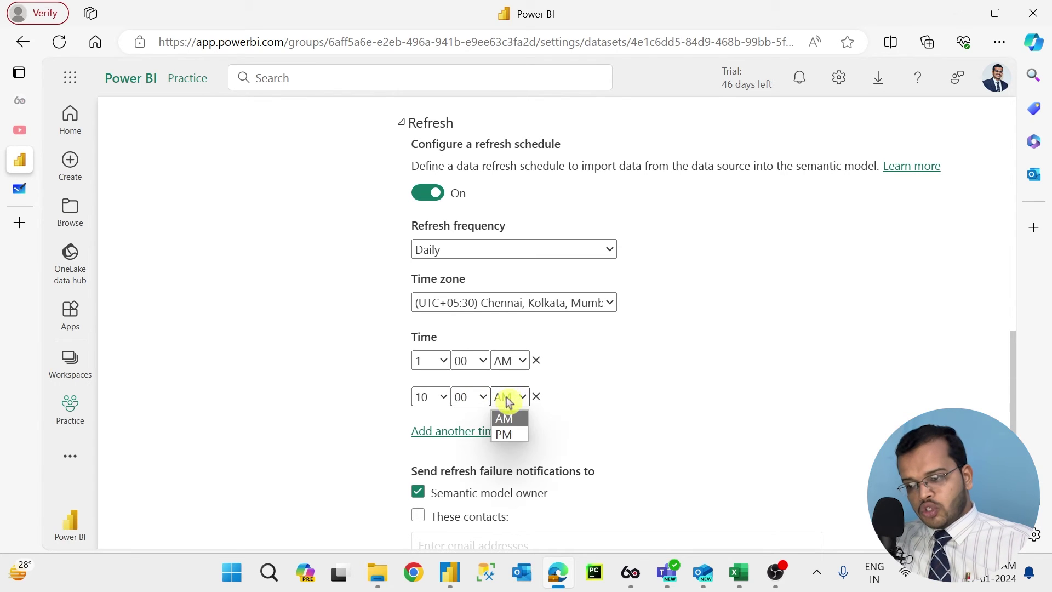
pyautogui.click(512, 434)
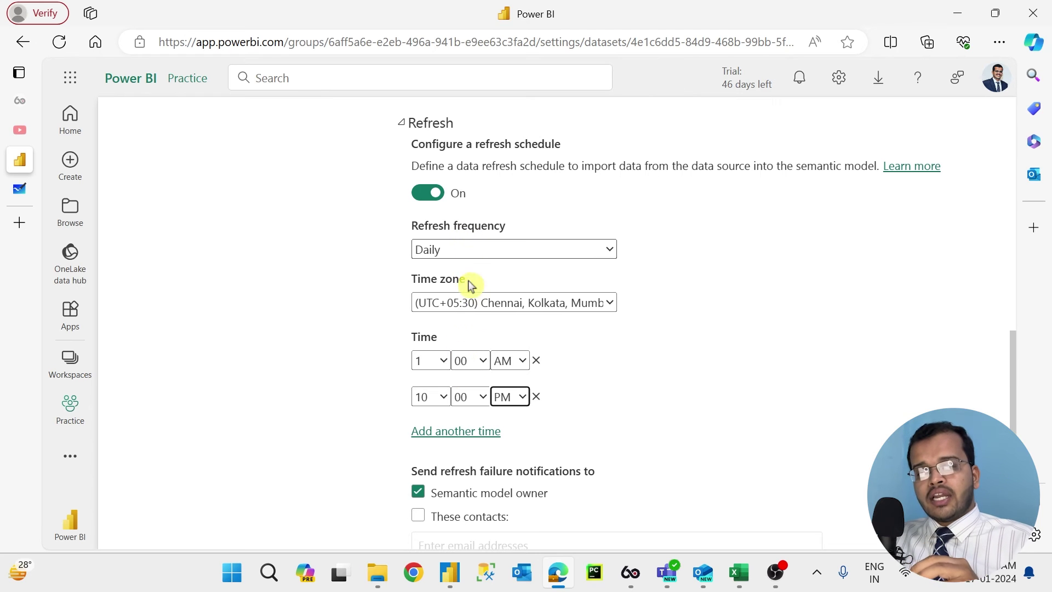
# - Set the refresh frequency of the schedule to Weekly, with all seven days selected
pyautogui.click(498, 249)
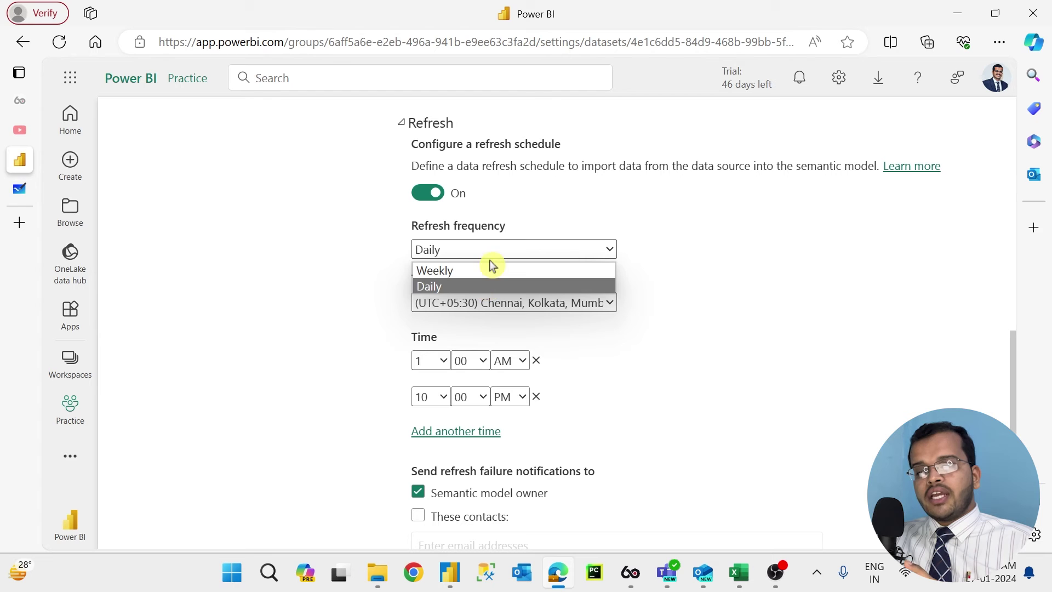
pyautogui.click(487, 269)
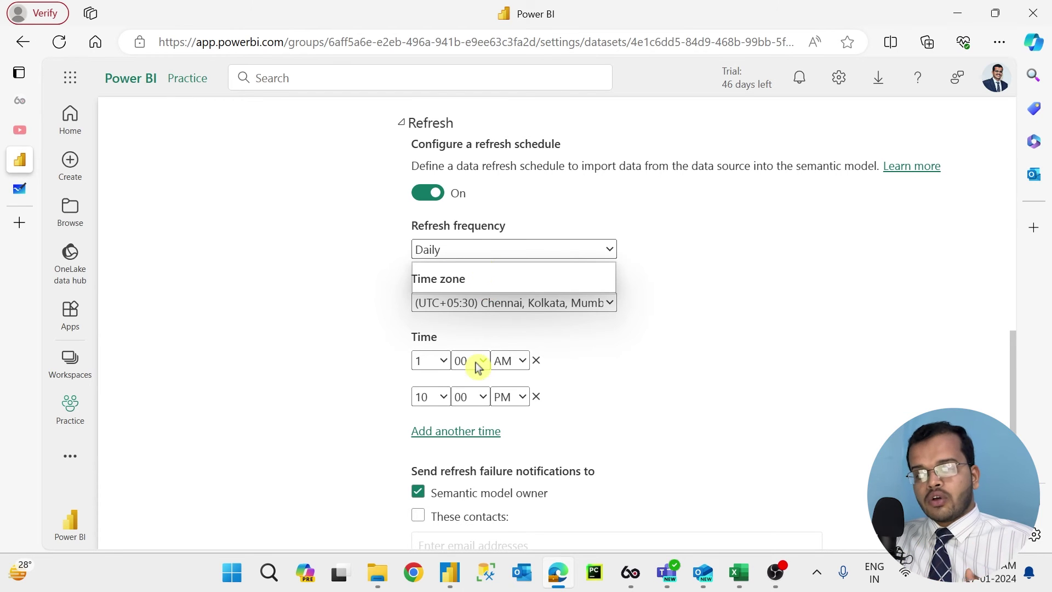
pyautogui.scroll(-1, 475, 365)
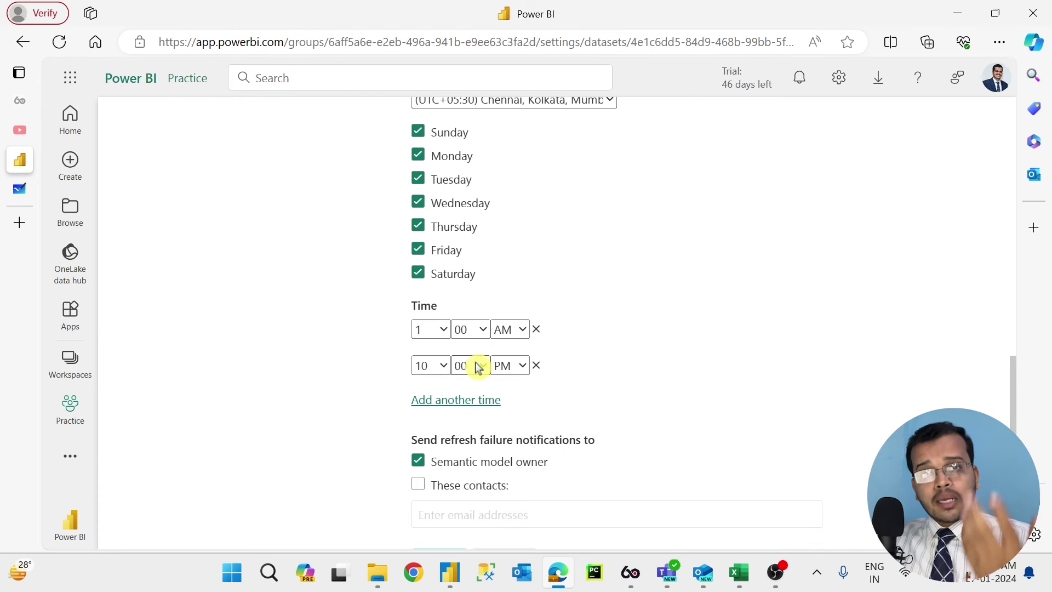
# - Add six more refresh times to the weekly schedule, leaving each at 1:00 AM, to fill all eight slots
pyautogui.click(453, 407)
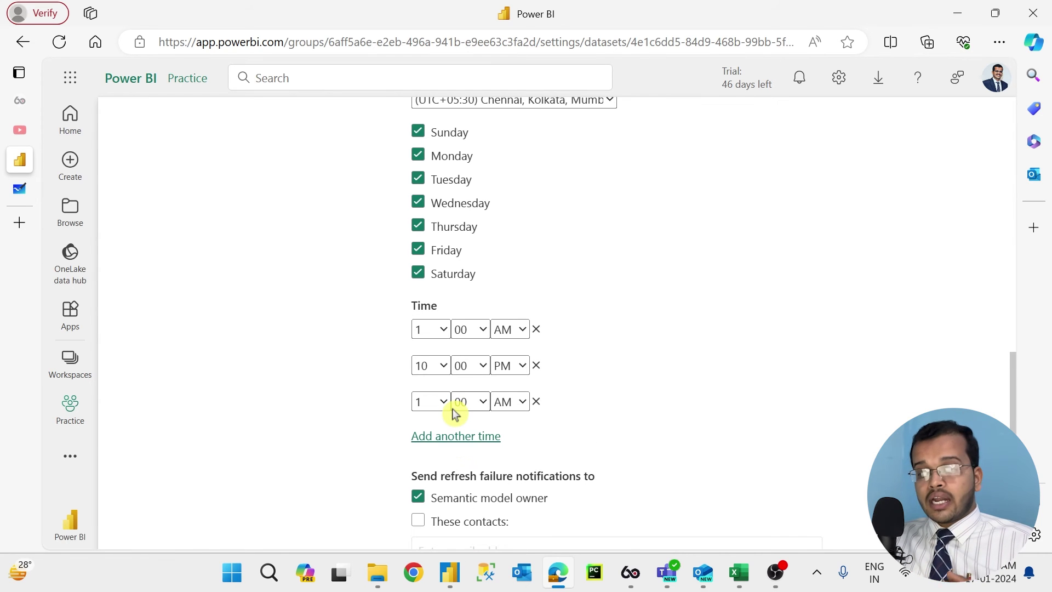
pyautogui.click(453, 435)
pyautogui.scroll(-3, 455, 384)
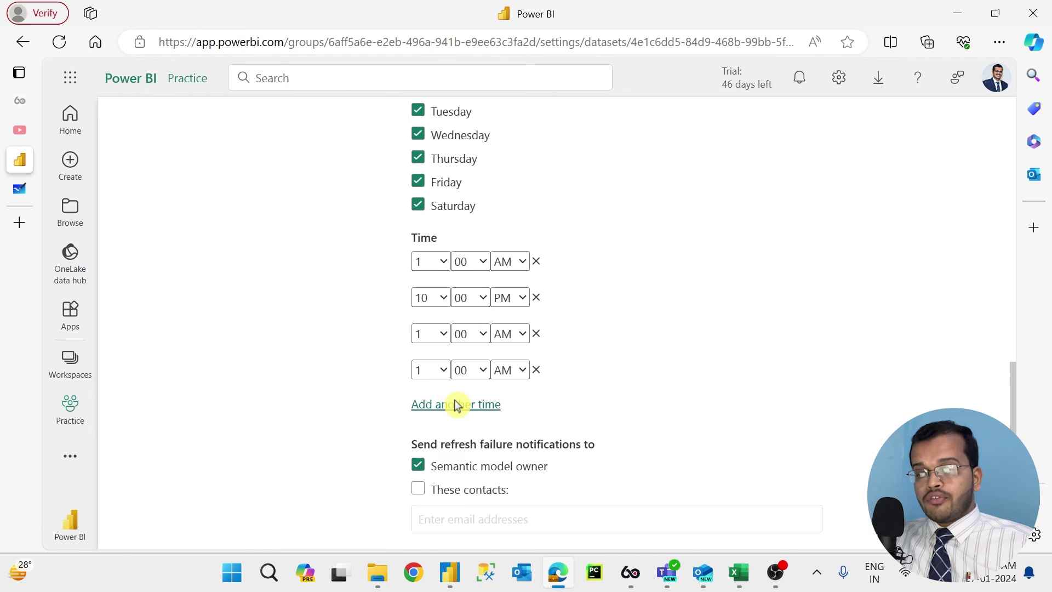
pyautogui.click(457, 337)
pyautogui.click(459, 371)
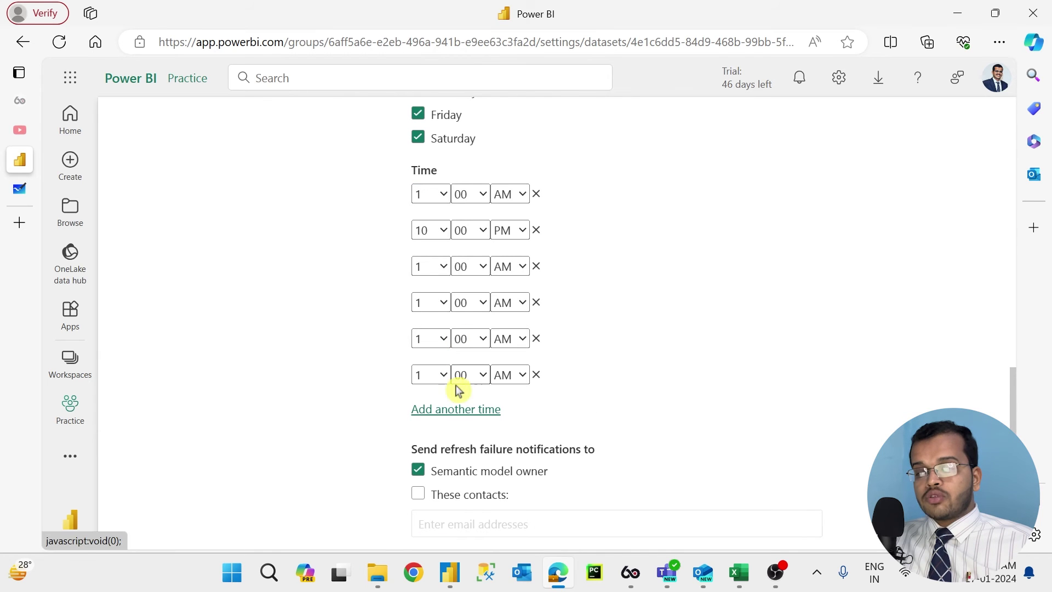
pyautogui.click(455, 415)
pyautogui.click(462, 444)
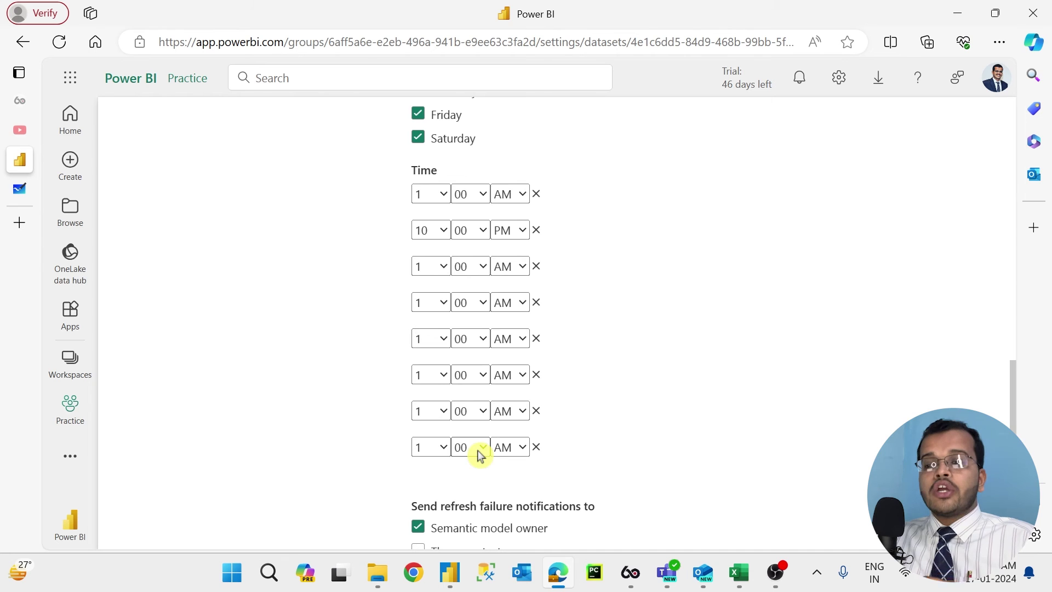
# - Check the license type and trial status in the account details, and close them
pyautogui.click(986, 86)
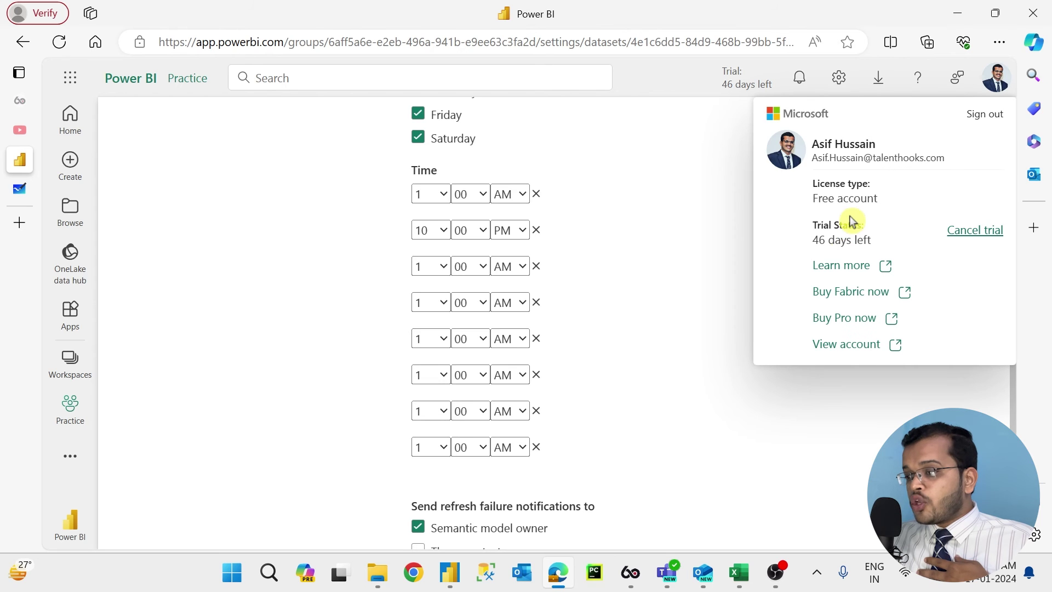
pyautogui.click(721, 255)
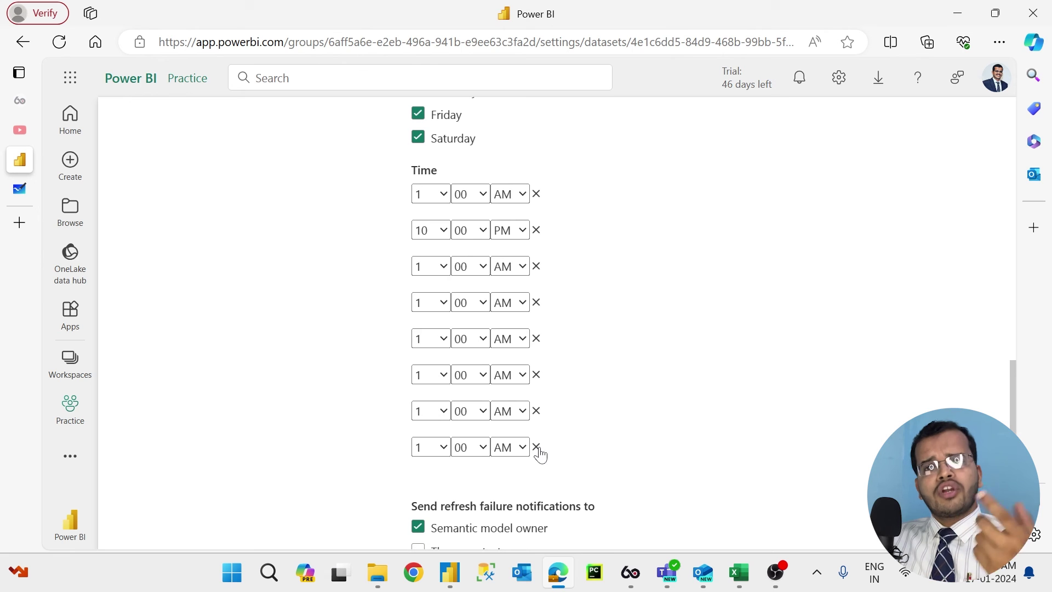
# - Try the option that sends refresh failure notifications to specific contacts, and clear it again
pyautogui.scroll(-4, 561, 378)
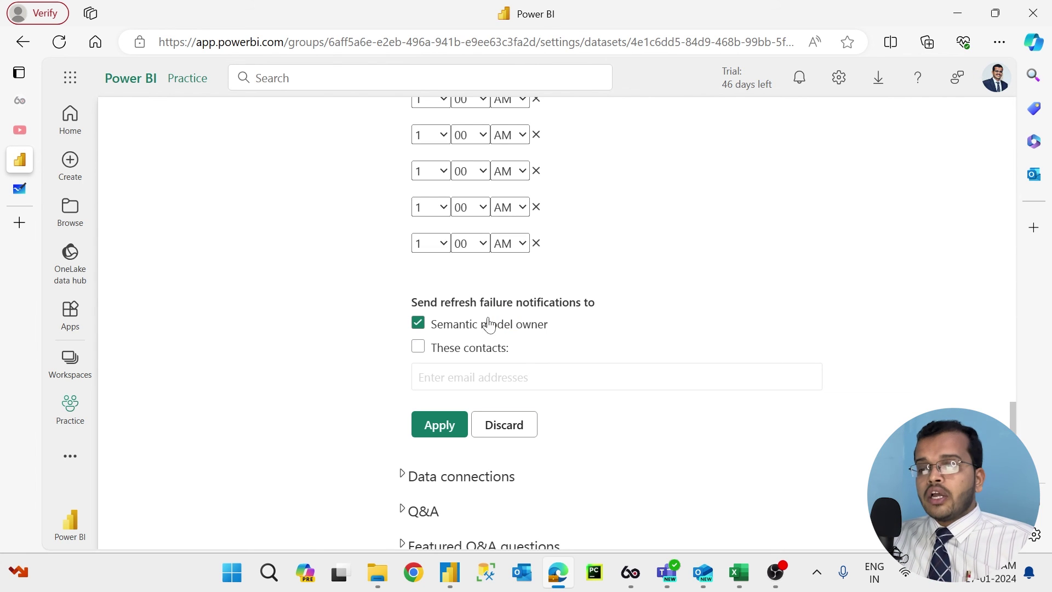
pyautogui.click(458, 350)
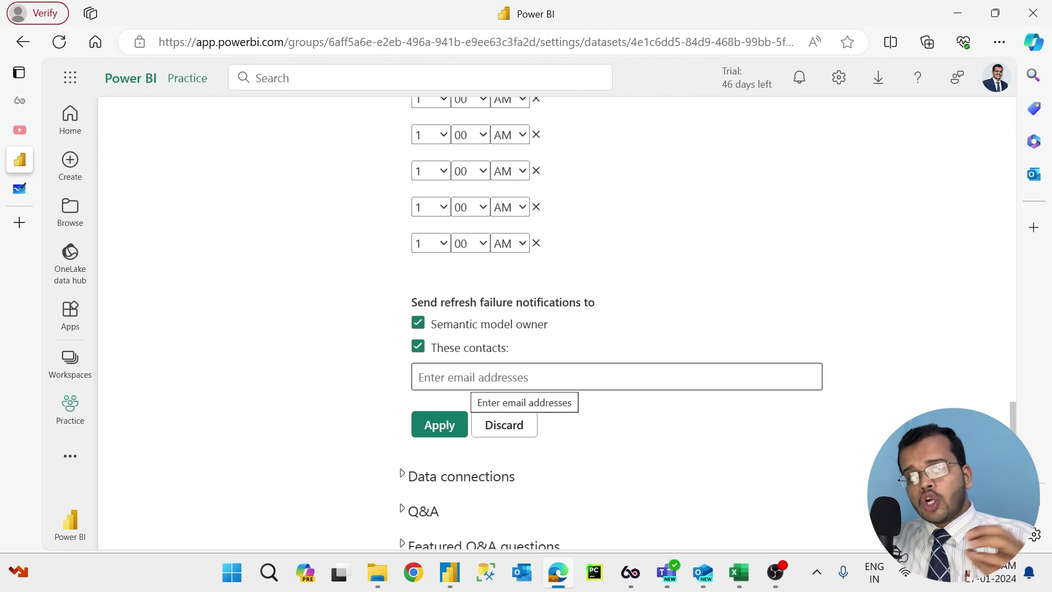
pyautogui.click(471, 350)
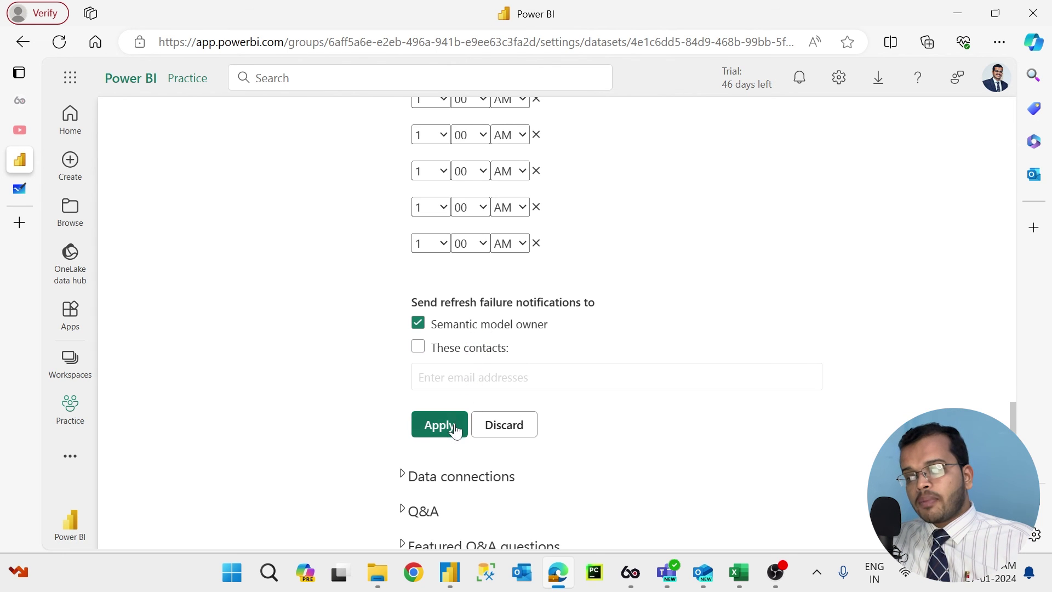
# - Remove the six extra 1:00 AM refresh times, keeping the first 1:00 AM and the 10:00 PM entries, and apply the refresh schedule
pyautogui.click(536, 243)
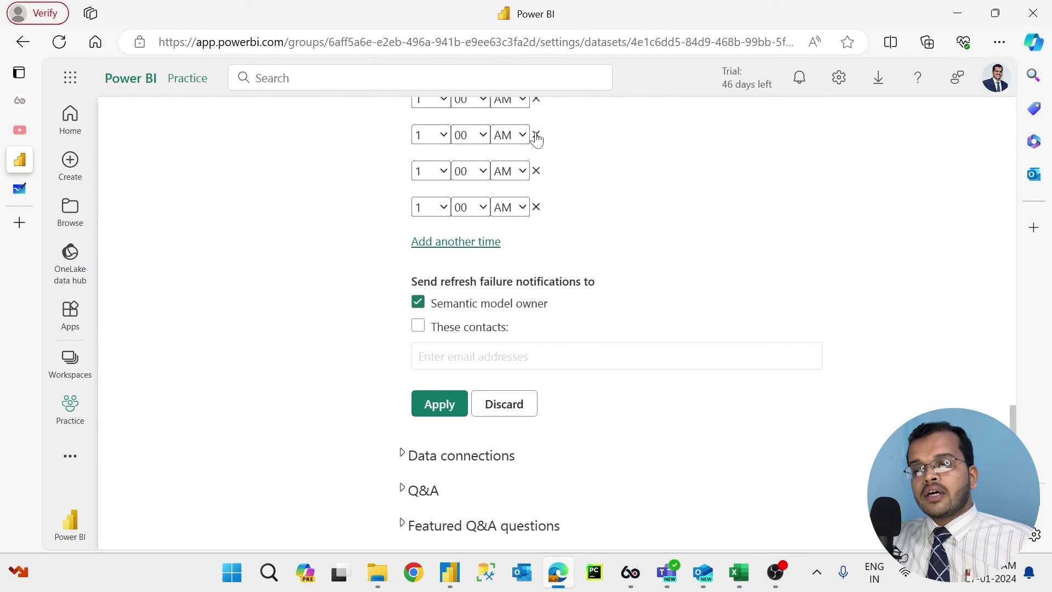
pyautogui.click(537, 135)
pyautogui.click(537, 134)
pyautogui.scroll(3, 534, 263)
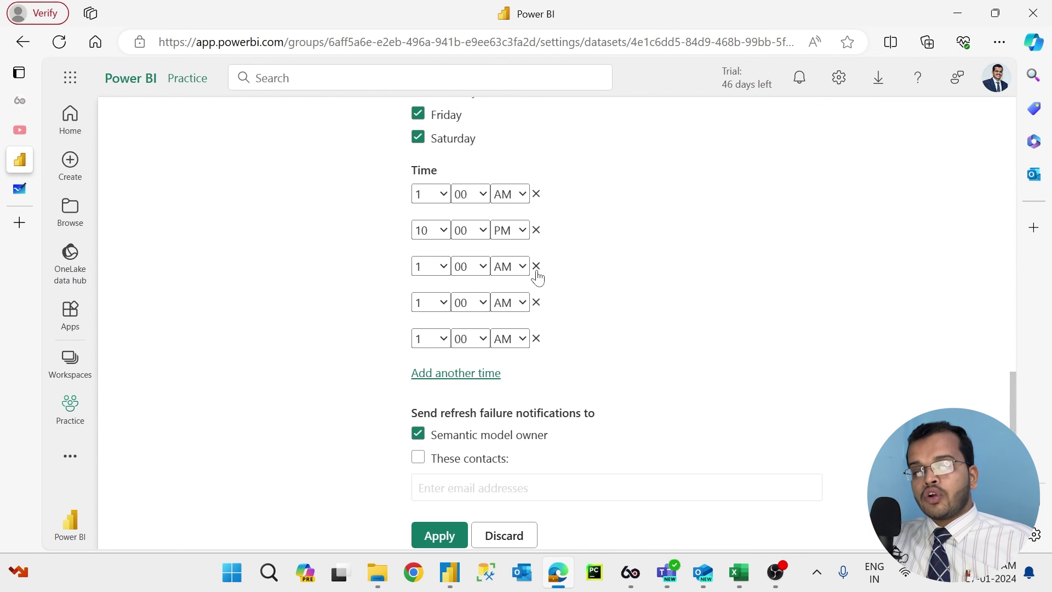
pyautogui.click(537, 267)
pyautogui.click(536, 268)
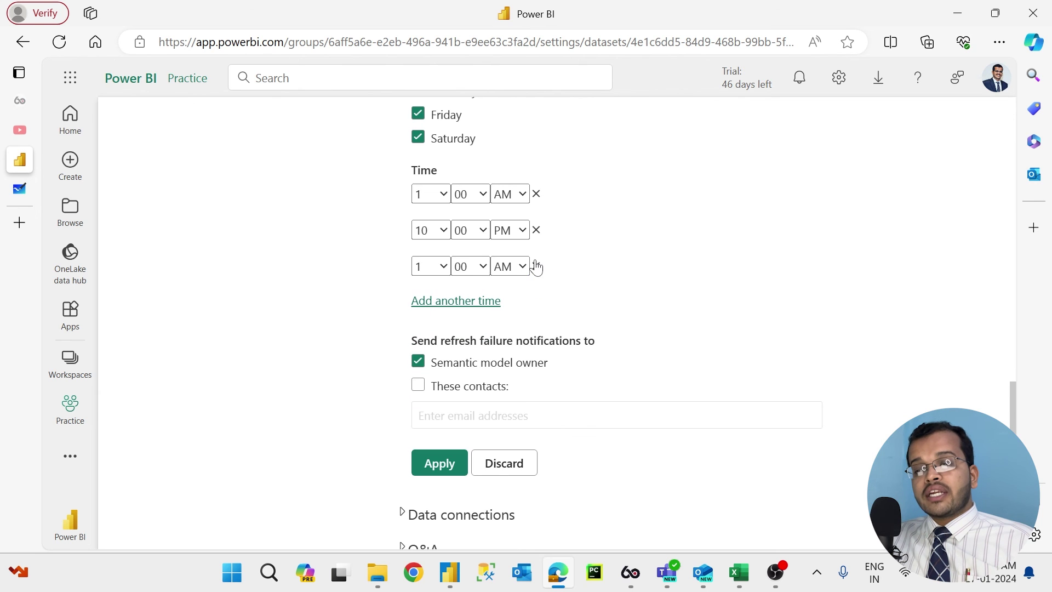
pyautogui.click(536, 267)
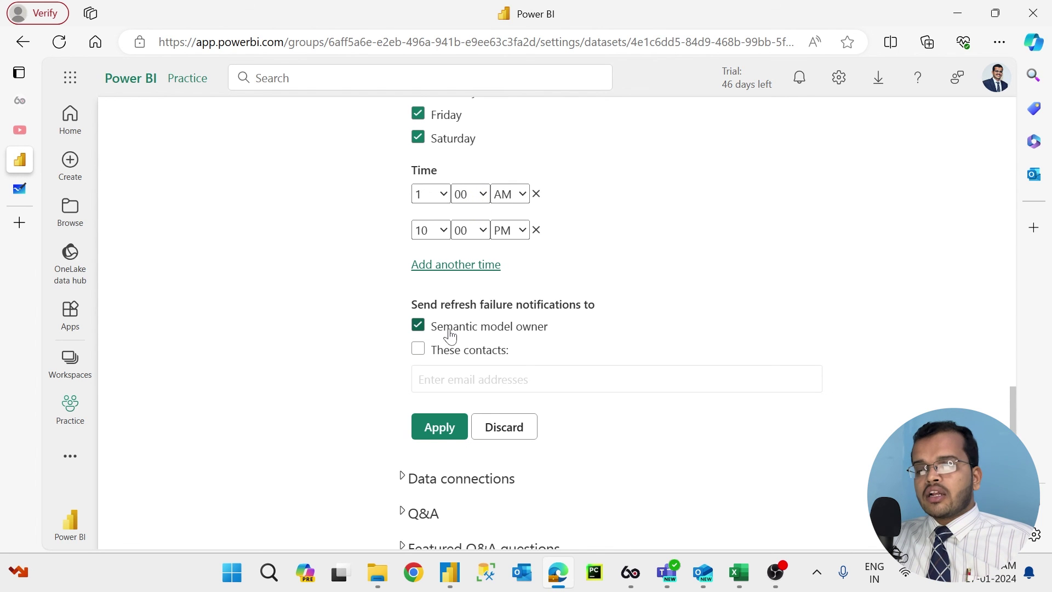
pyautogui.click(443, 428)
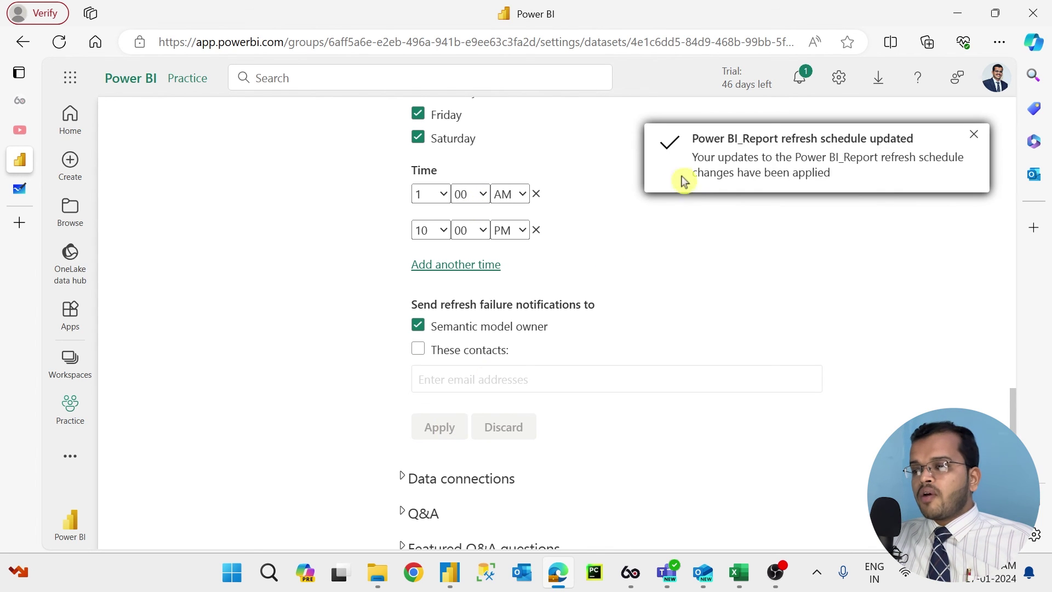